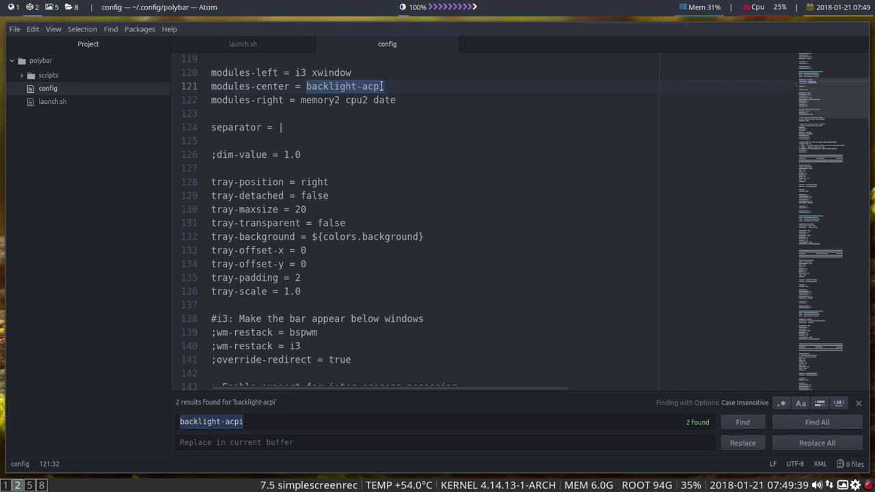
Jump to the second 'backlight-acpi' match, the [module/backlight-acpi] section header.
key("shift+Left")
left_click(742, 422)
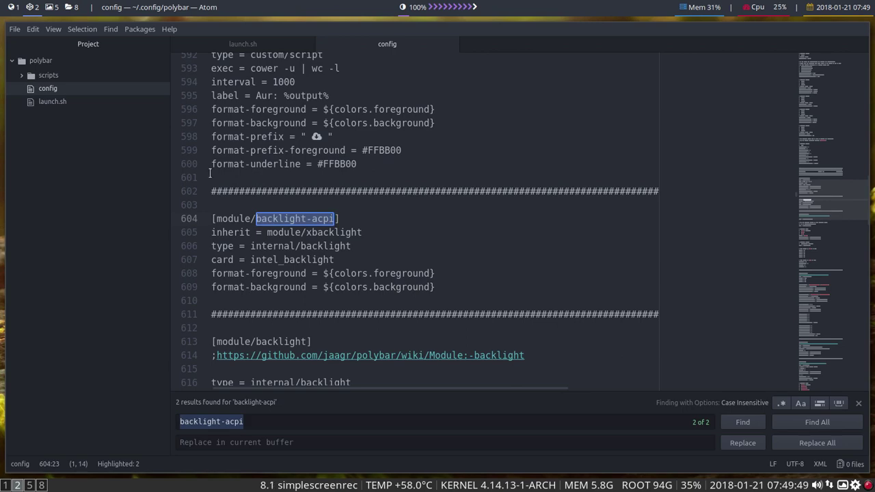
On the polybar Module: backlight wiki page, highlight the deprecation note recommending xbacklight.
left_click(12, 7)
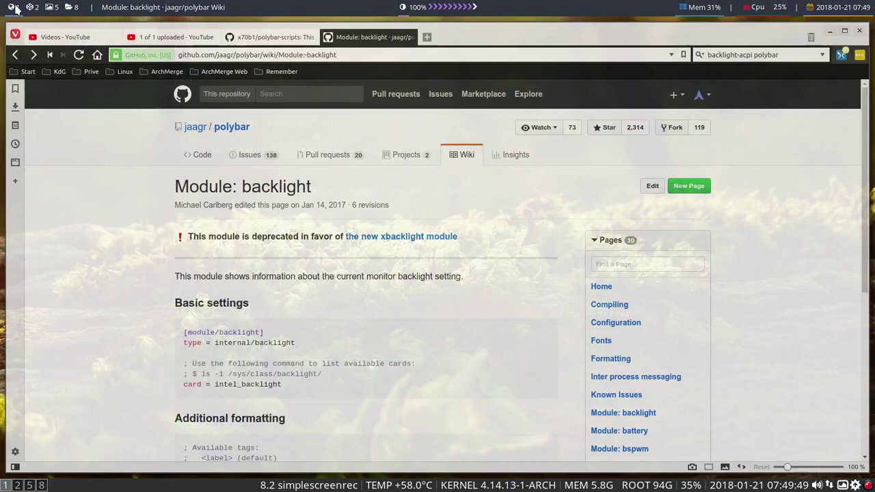
scroll(534, 300, "down", 3)
scroll(533, 300, "down", 3)
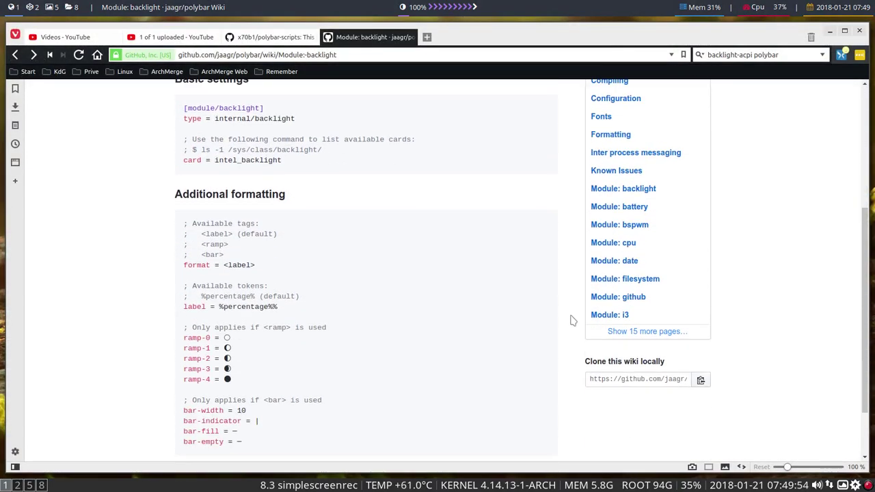
scroll(492, 218, "up", 6)
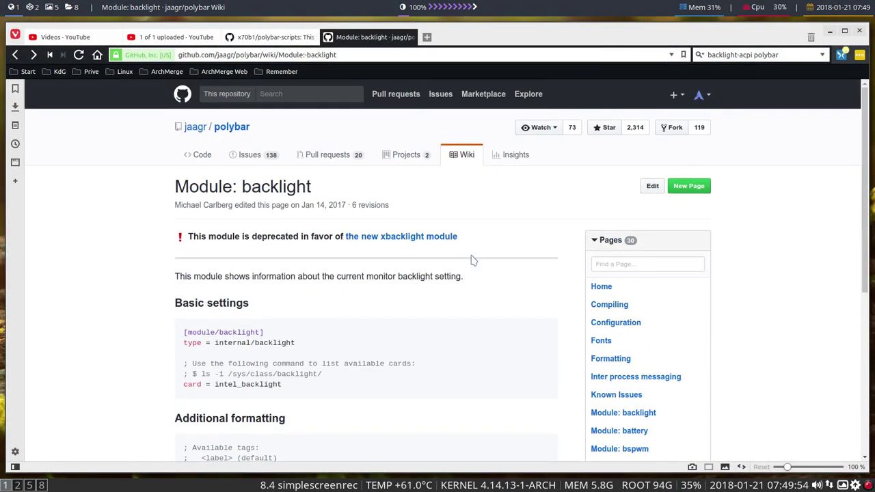
left_click_drag(193, 236, 293, 237)
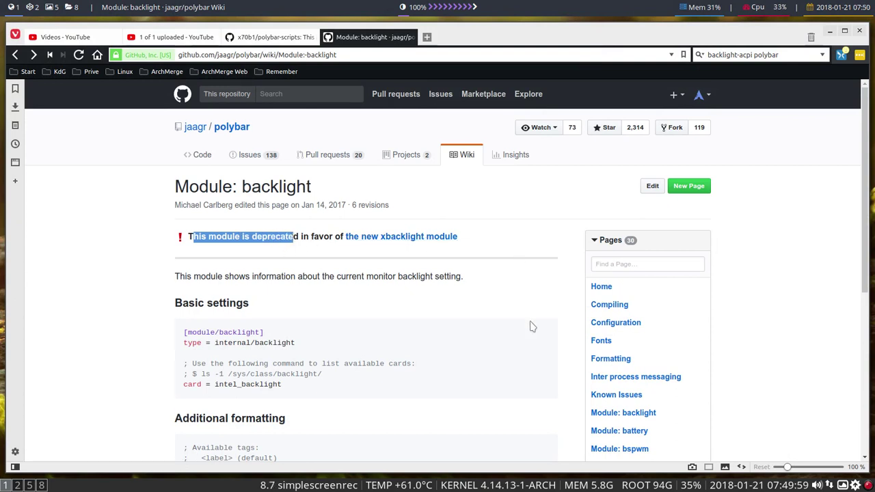
scroll(533, 326, "down", 3)
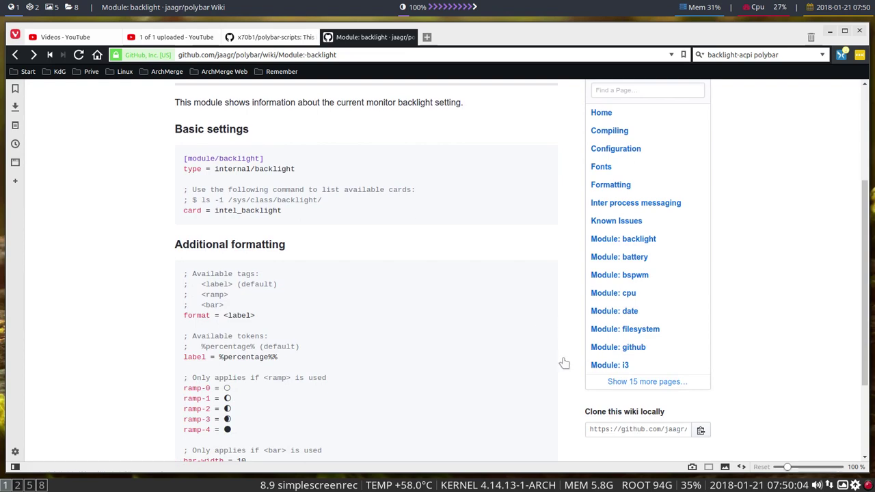
left_click(268, 37)
left_click(362, 37)
Return to Atom and place the caret inside the [module/backlight-acpi] section.
left_click(34, 7)
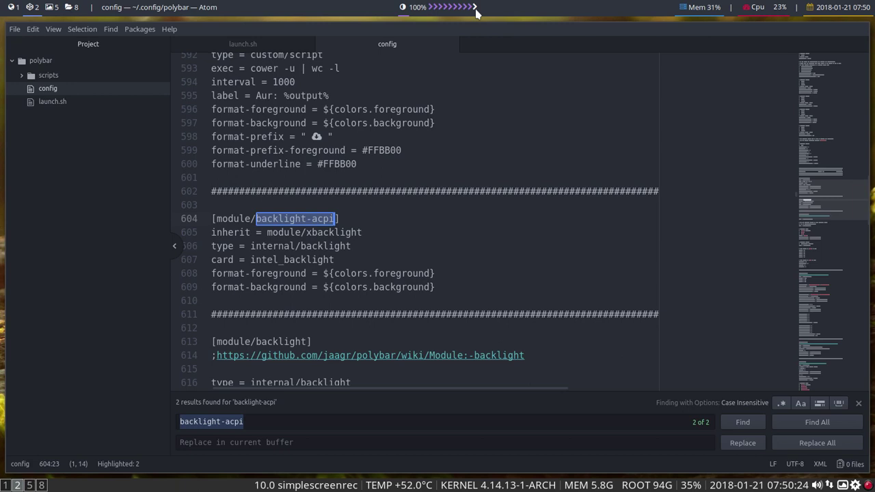
scroll(477, 9, "down", 8)
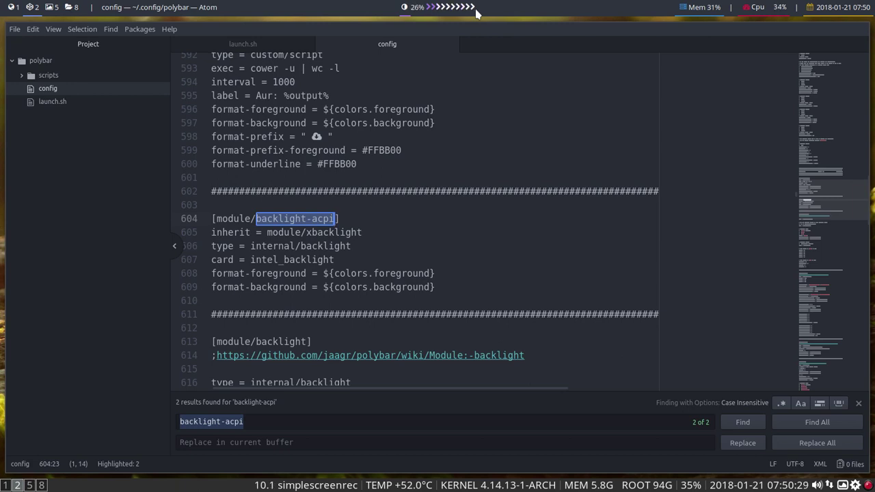
scroll(477, 9, "up", 3)
scroll(476, 10, "up", 4)
scroll(477, 10, "up", 4)
scroll(476, 9, "up", 4)
left_click(391, 230)
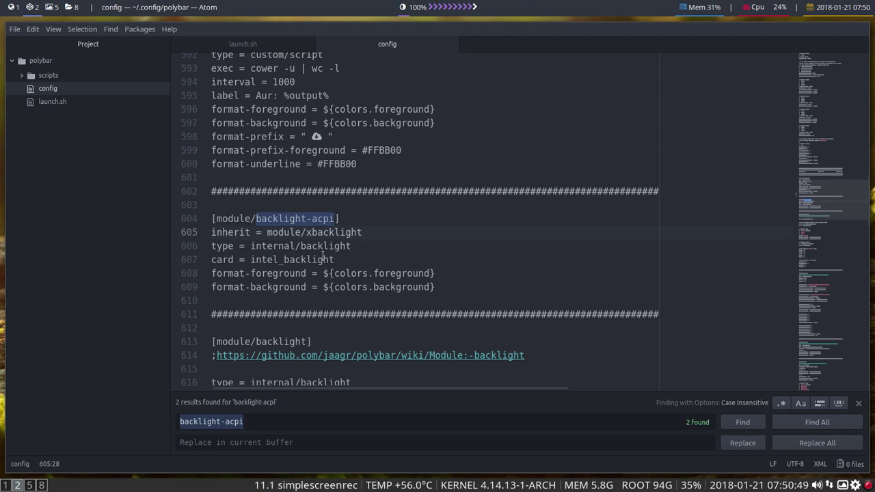
Paste new format-prefix-foreground, format-prefix-underline and format-underline lines below line 609.
key("Down")
key("Down")
key("Down")
key("End")
key("Return")
type("format-prefix-foreground = #FFBB00")
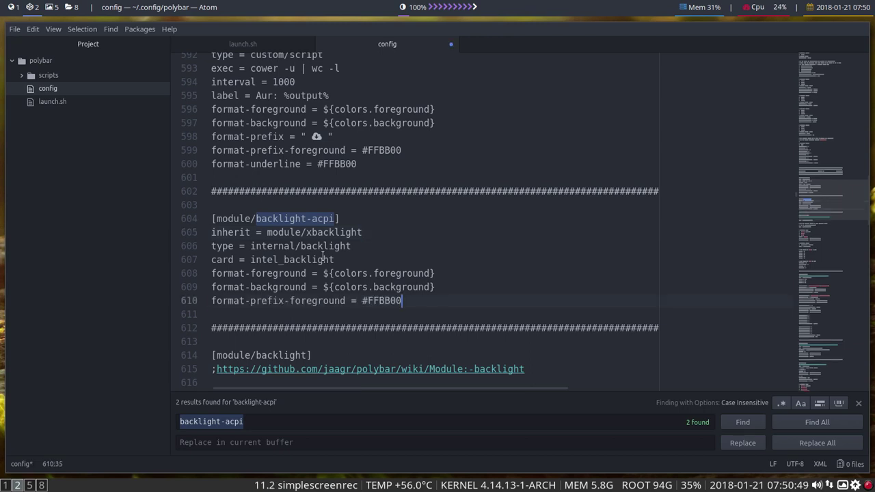
key("Return")
type("format-underline = #FFBB00")
key("ctrl+shift+Return")
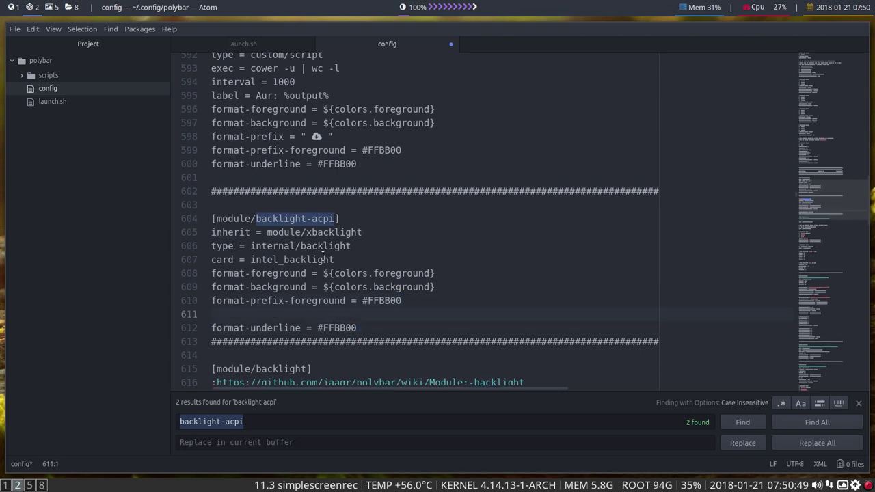
type("format-underline = #FFBB00")
key("Home")
key("ctrl+Right")
type("pref")
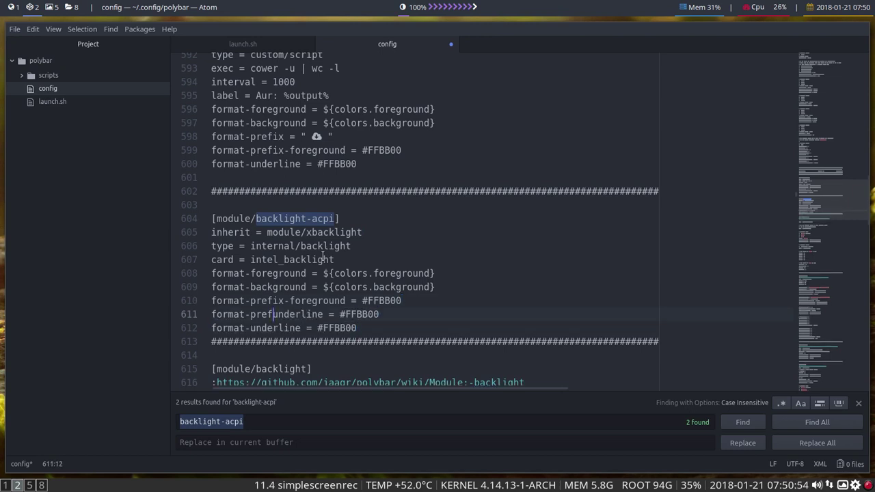
type("ix-")
Replace the colour values on lines 610–612 with purple #7D49B6.
key("Up")
key("End")
key("ctrl+shift+Left")
type("#7D49B6")
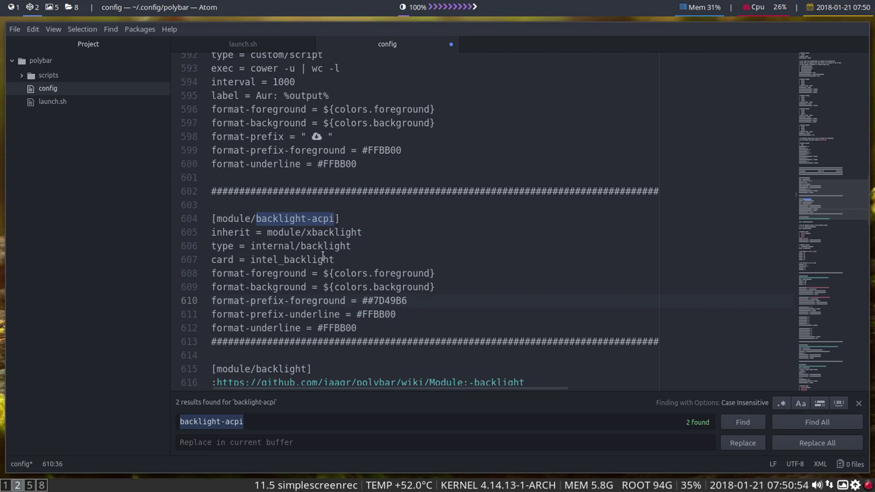
key("Down")
key("End")
key("ctrl+shift+Left")
type("#7D49B6")
key("Down")
key("End")
key("ctrl+shift+Left")
type("#7D49B6")
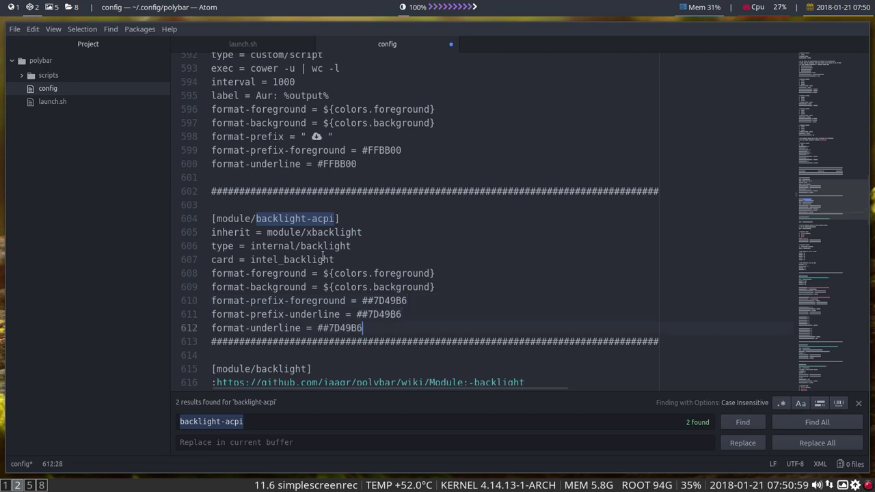
Remove the doubled # from the three colour values and save the config.
key("ctrl+Left")
key("Left")
key("BackSpace")
key("Up")
key("BackSpace")
key("Up")
key("BackSpace")
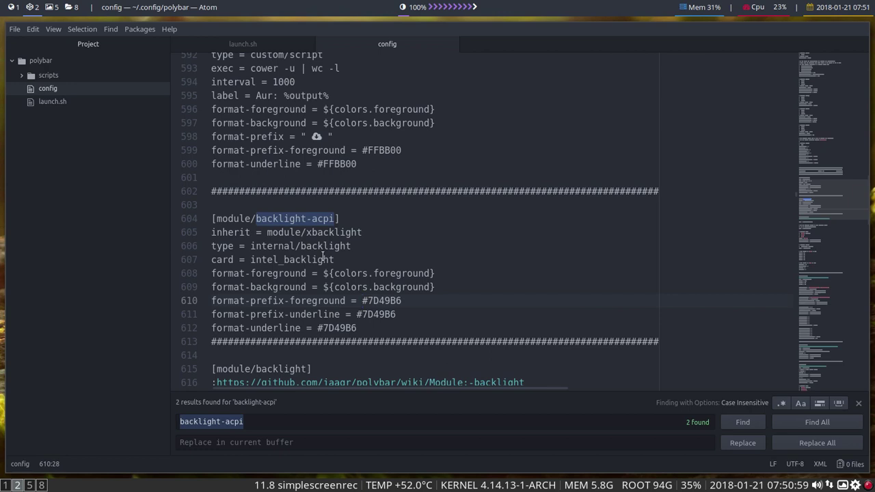
key("ctrl+s")
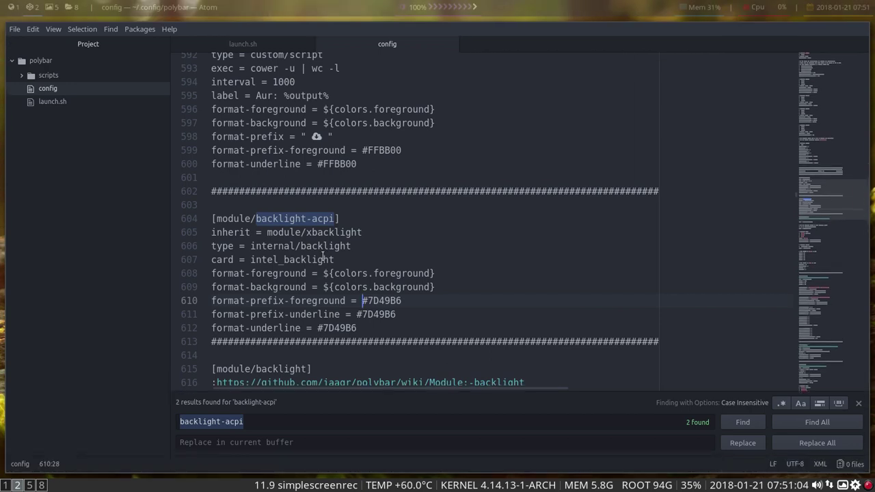